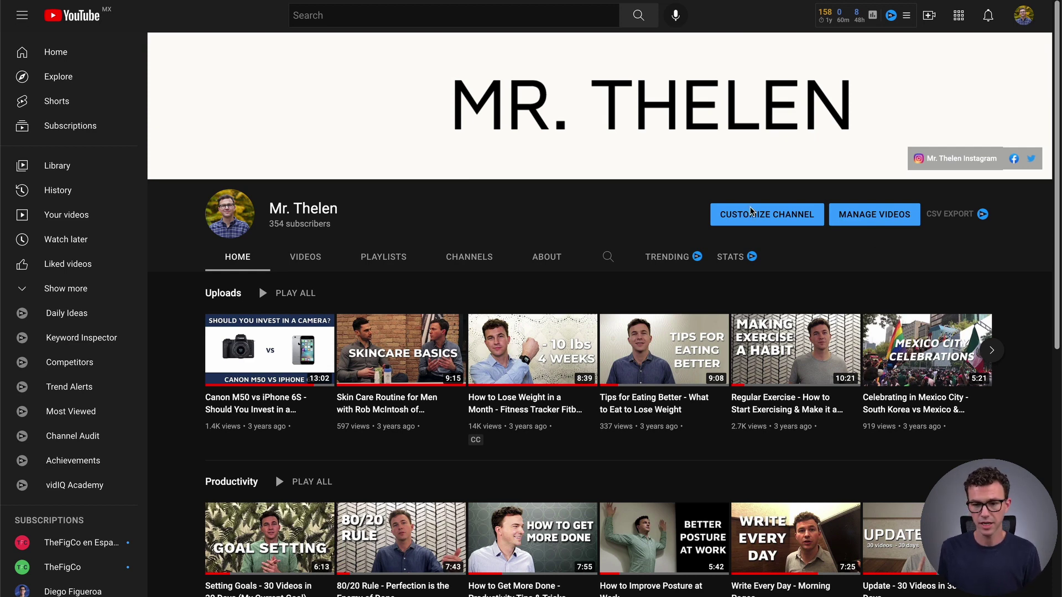
left_click(767, 216)
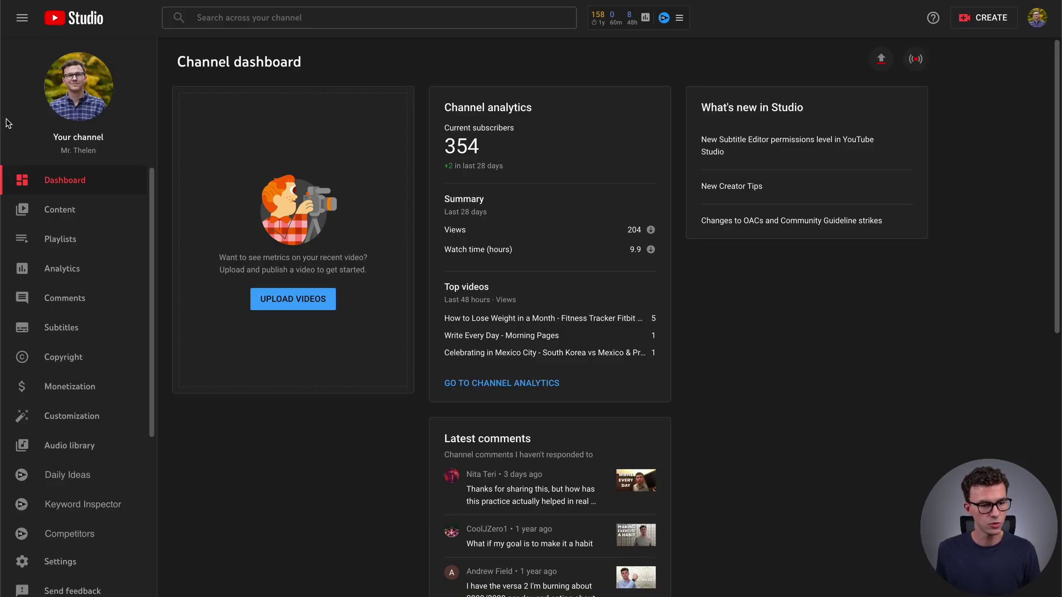
left_click(82, 423)
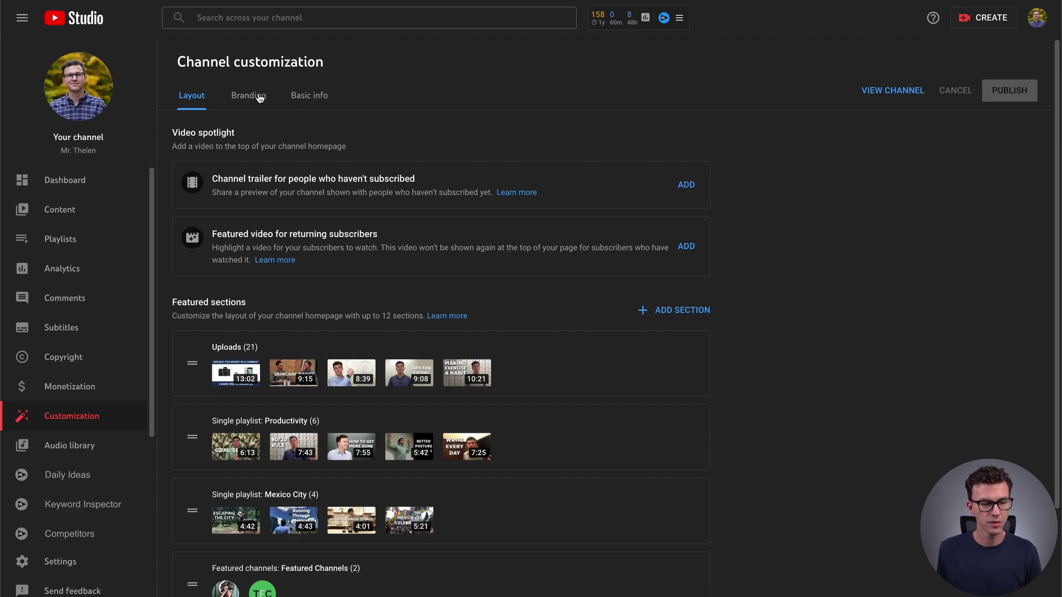
left_click(305, 96)
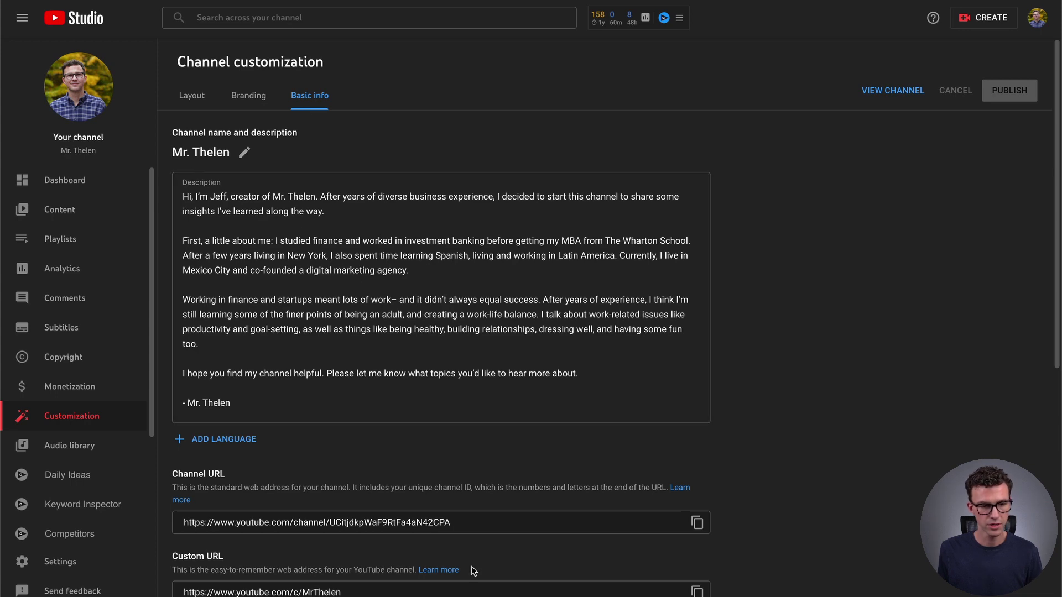
Change the channel name from 'Mr. Thelen' to 'Mister Thelen' and publish it
left_click(245, 155)
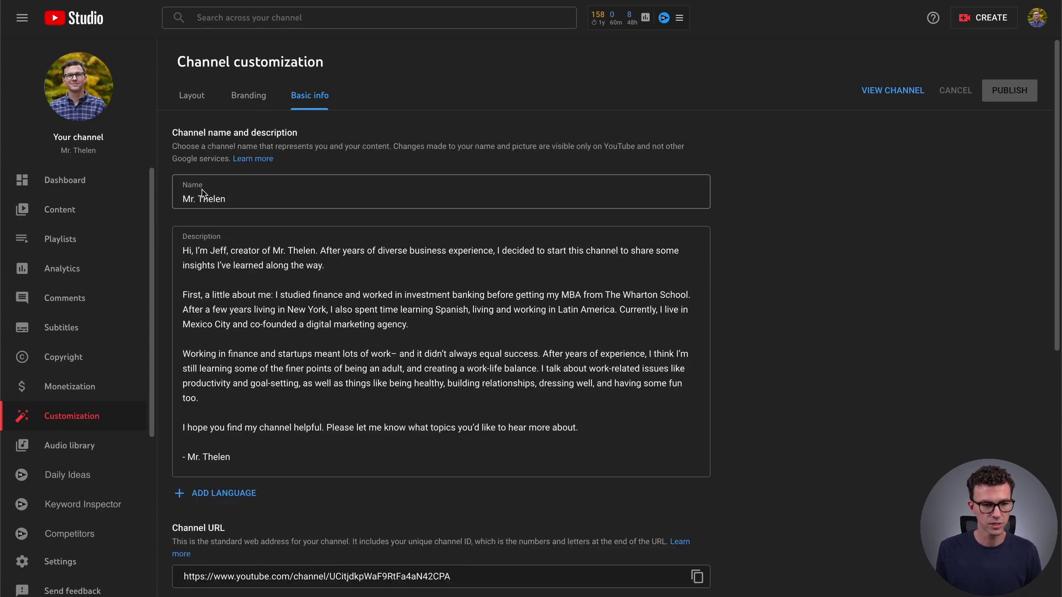
key("BackSpace")
key("BackSpace")
type("iste")
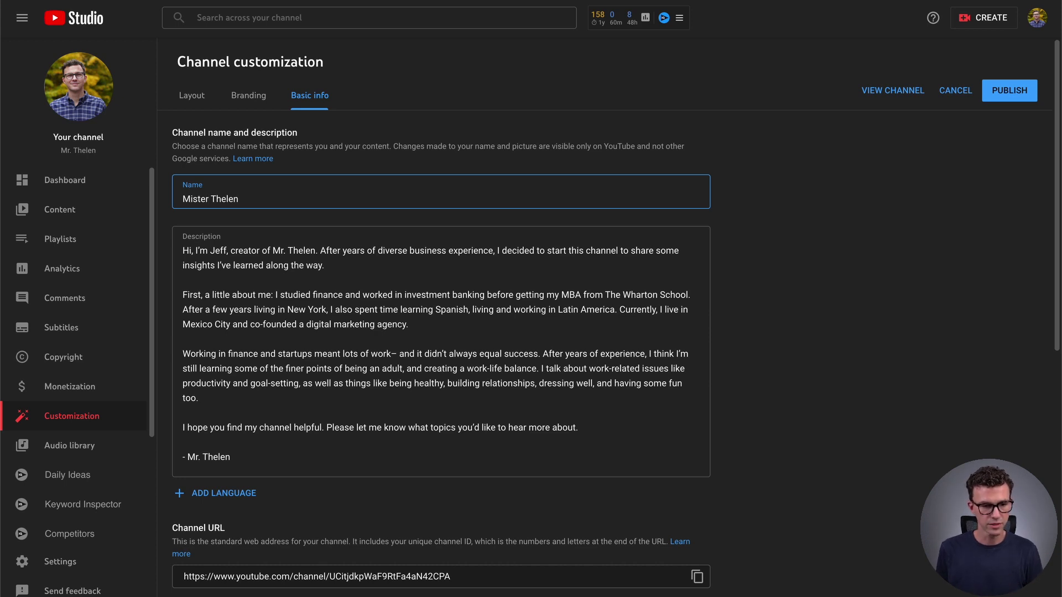
key("Tab")
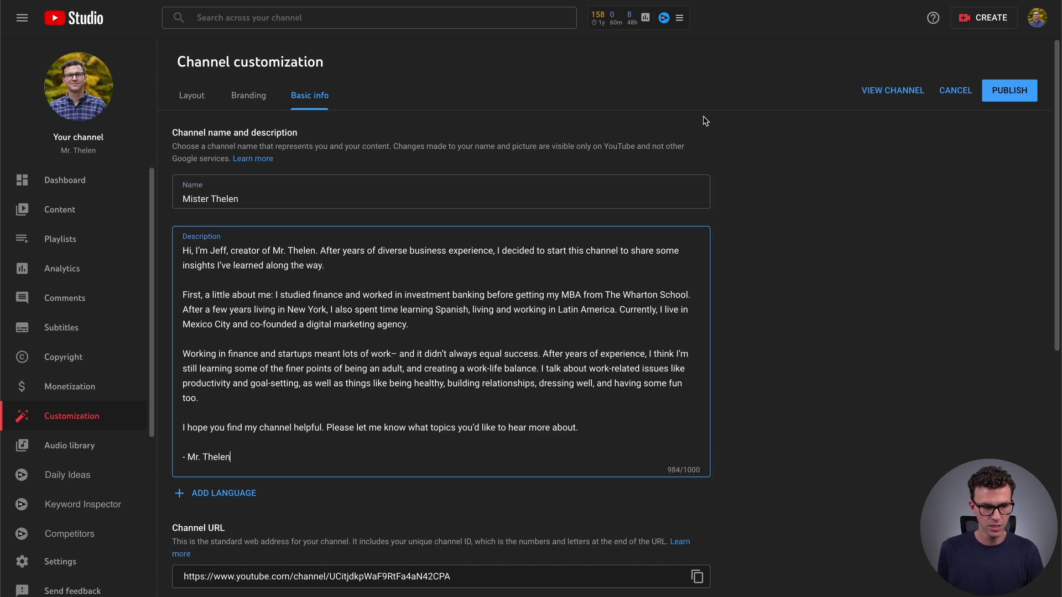
left_click(1002, 93)
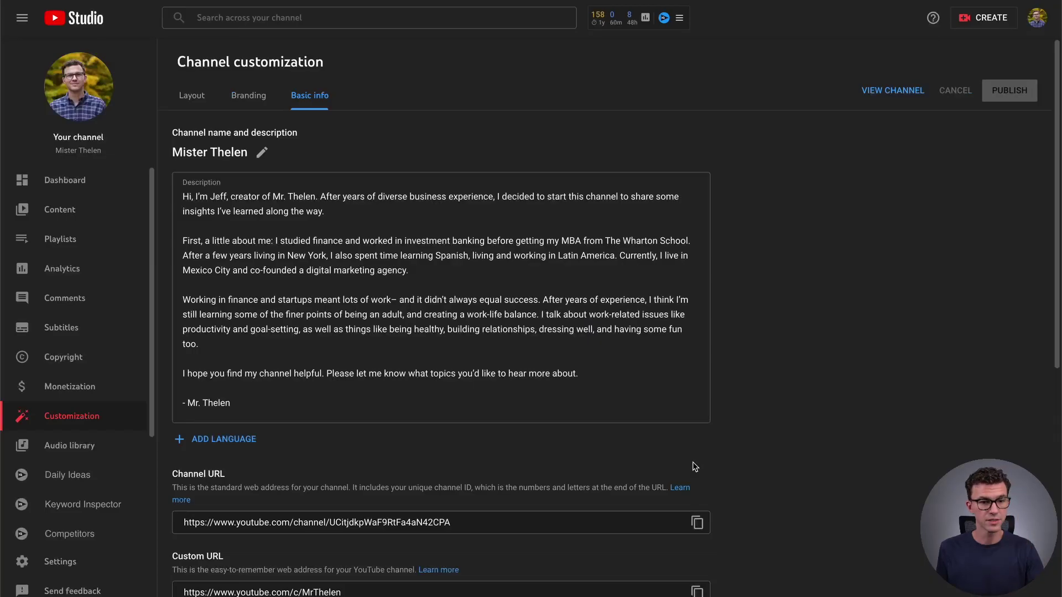
scroll(848, 384, "down", 1)
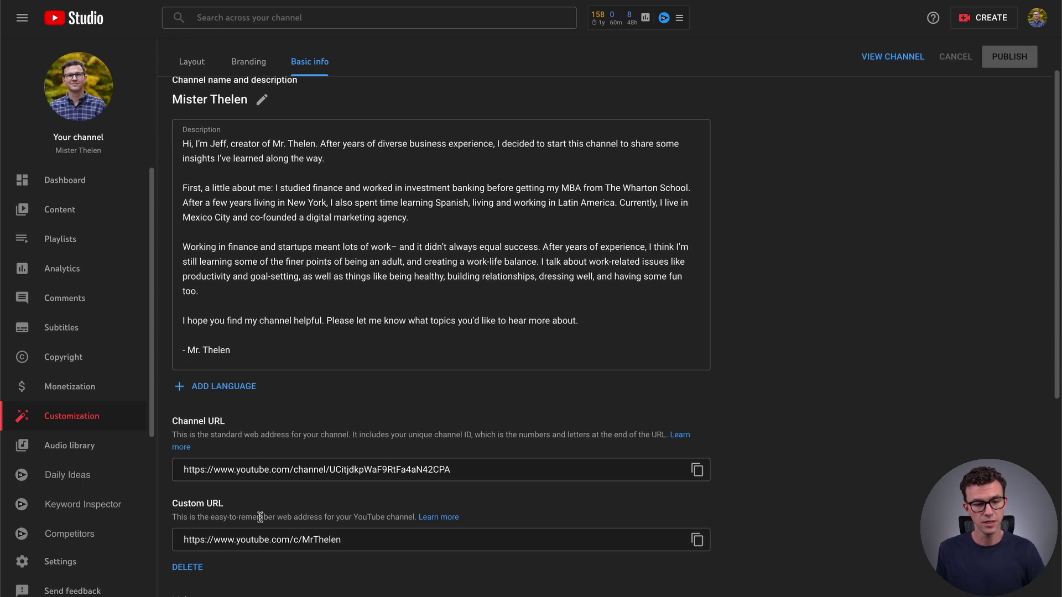
Delete the custom URL, opening the Google Account page for the MrThelen custom URL
left_click(188, 568)
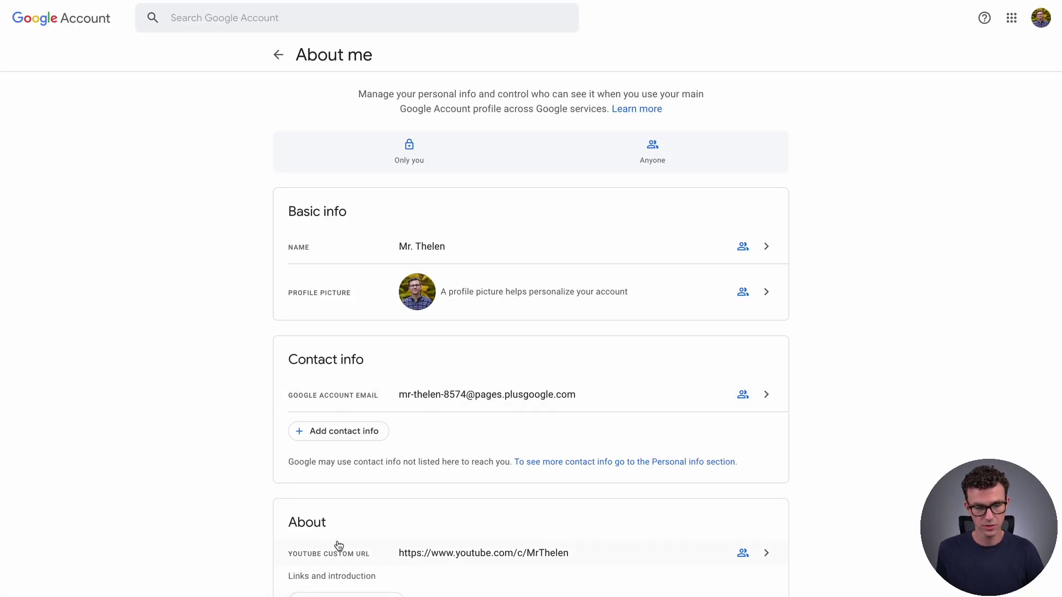
left_click(545, 550)
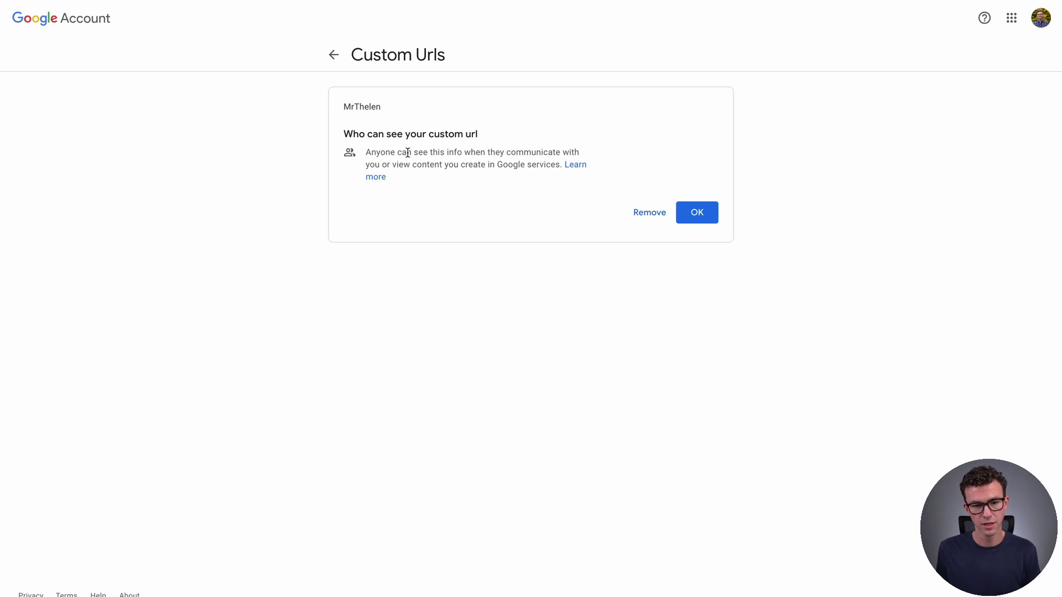
Remove the MrThelen YouTube custom URL and confirm the removal
left_click(645, 213)
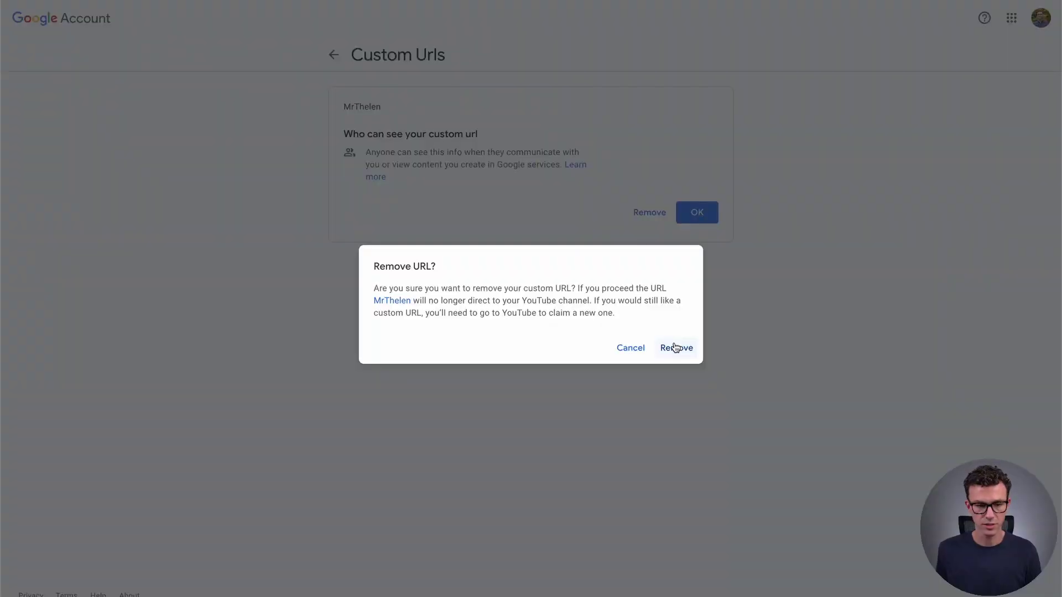
left_click(675, 347)
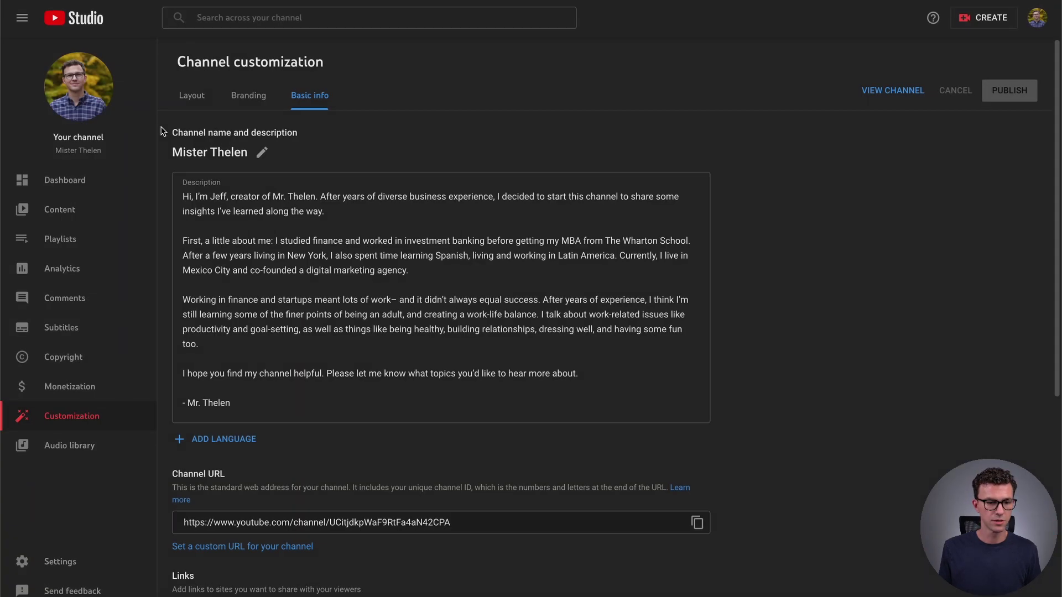
scroll(332, 415, "down", 1)
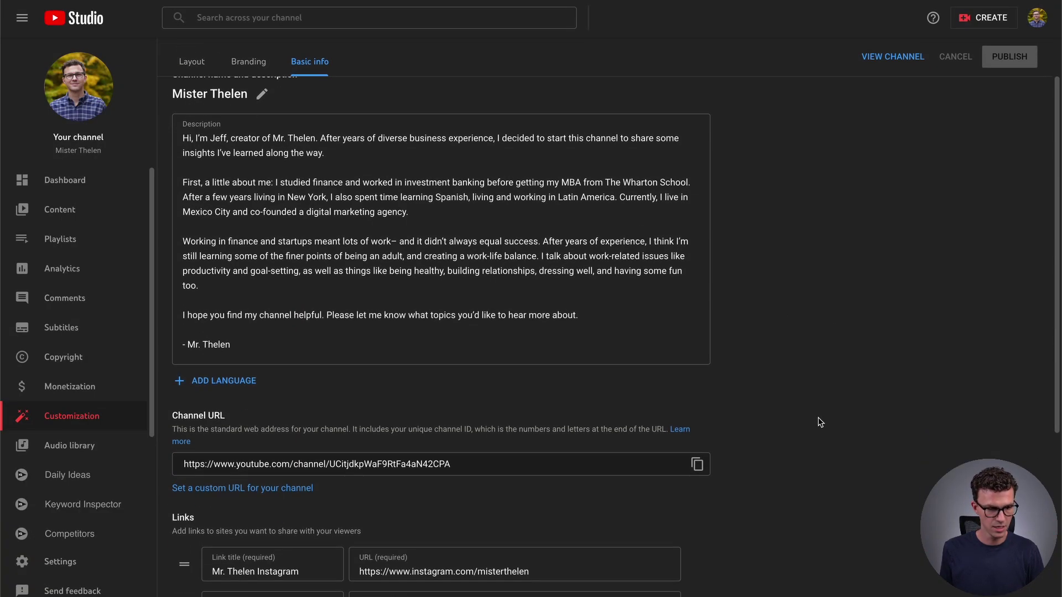
Start a new custom URL for the channel and select the MrThelen address
left_click(232, 486)
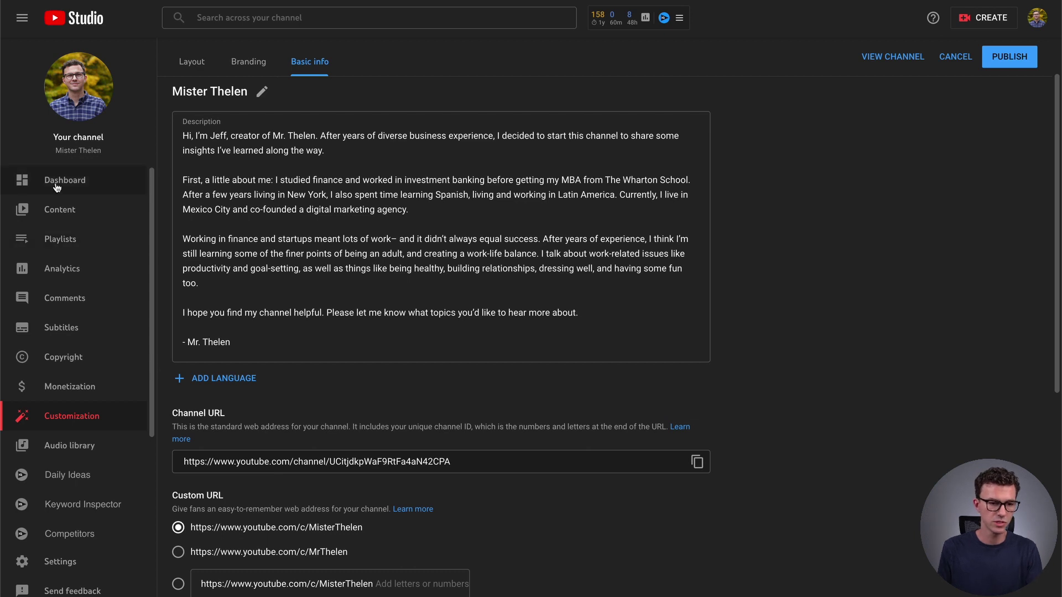
left_click(179, 553)
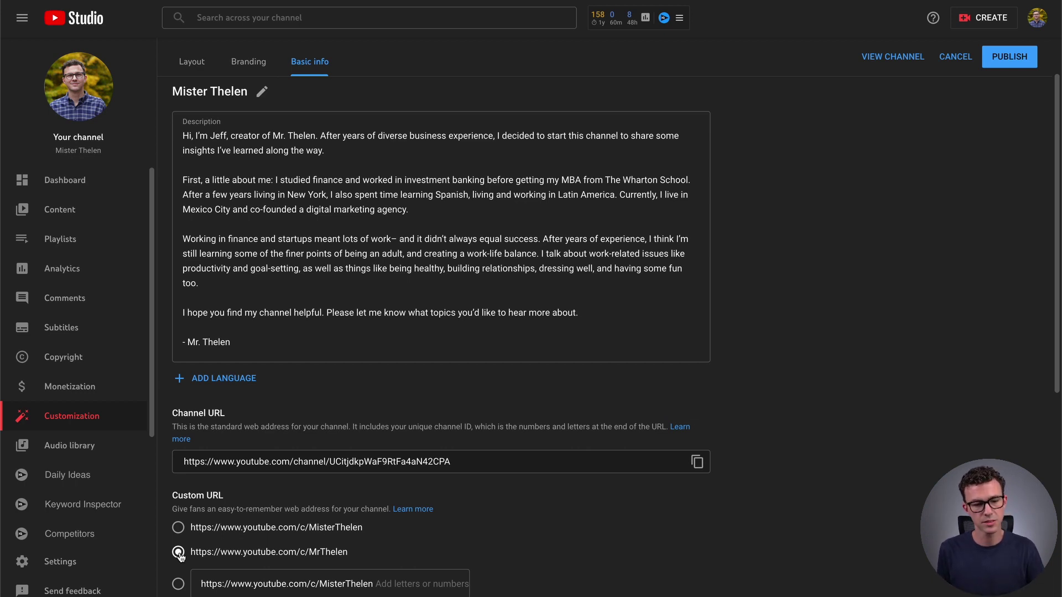
scroll(652, 562, "down", 2)
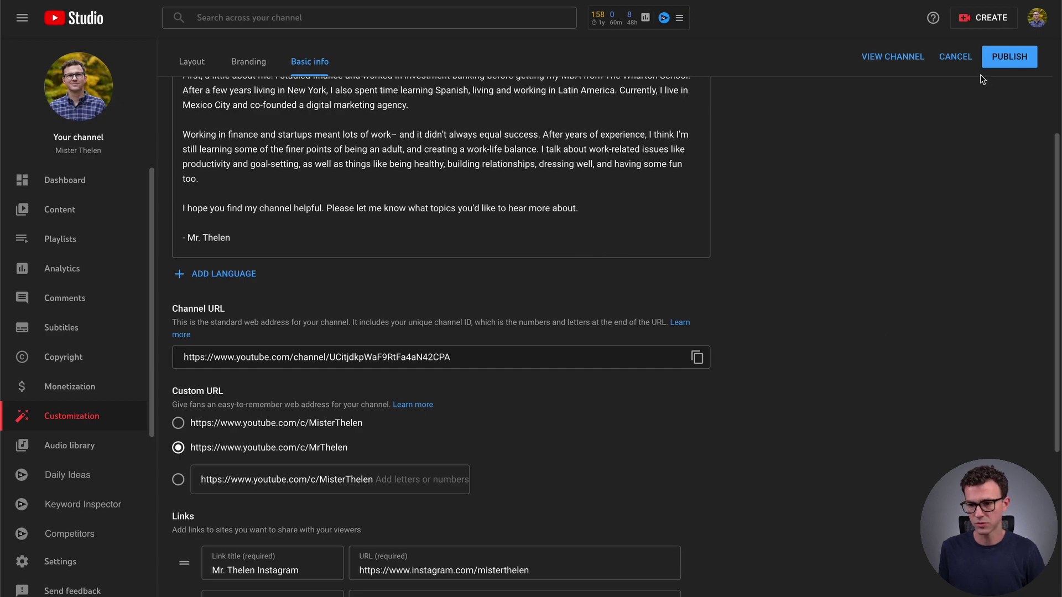
Publish youtube.com/c/MrThelen as the custom URL, bringing up its confirmation prompt
left_click(999, 64)
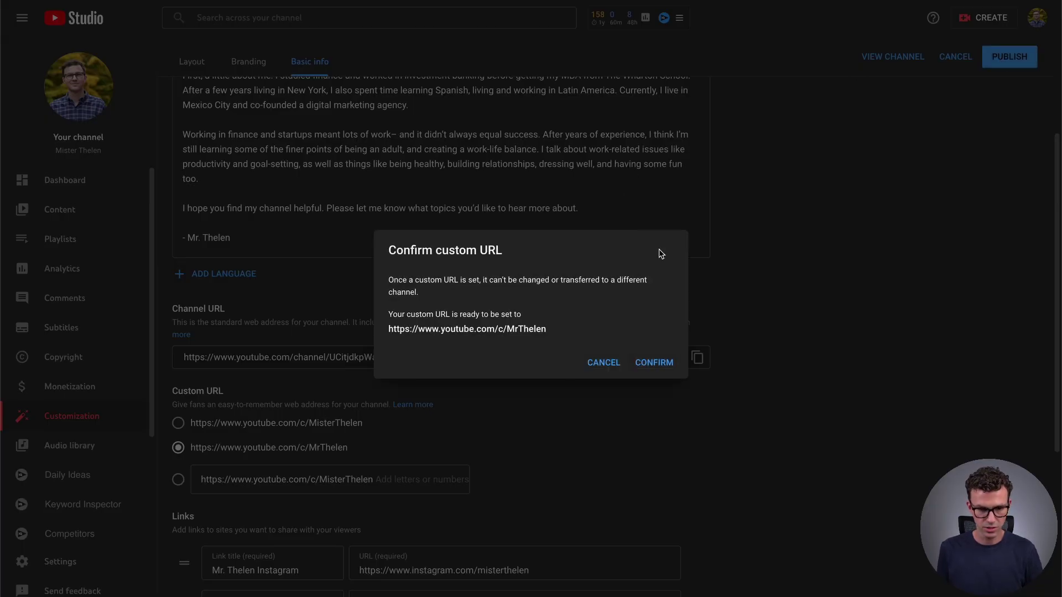